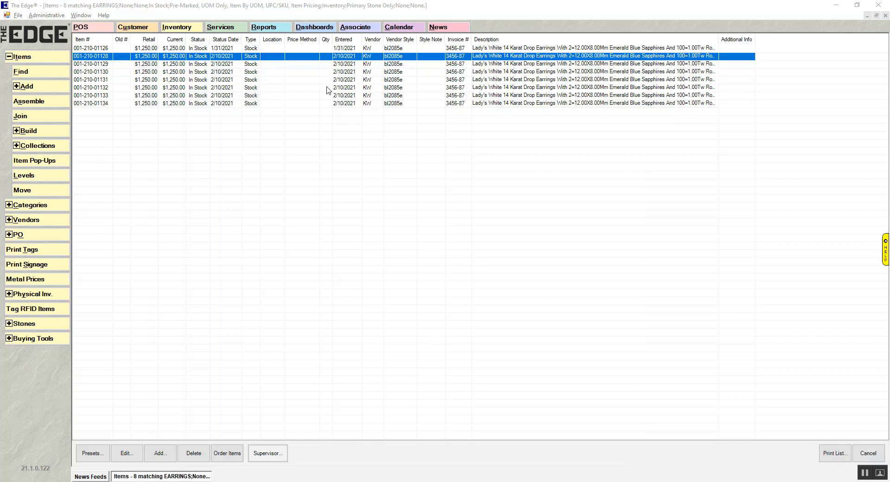
double_click(298, 57)
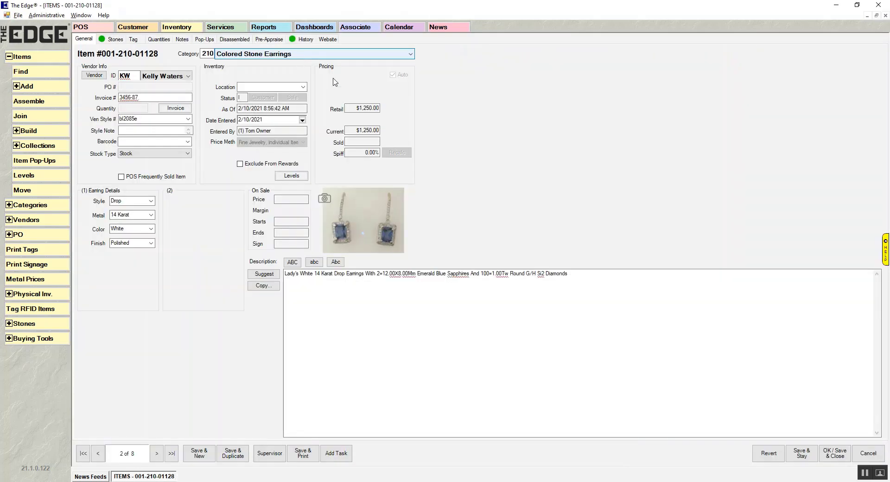
click(299, 282)
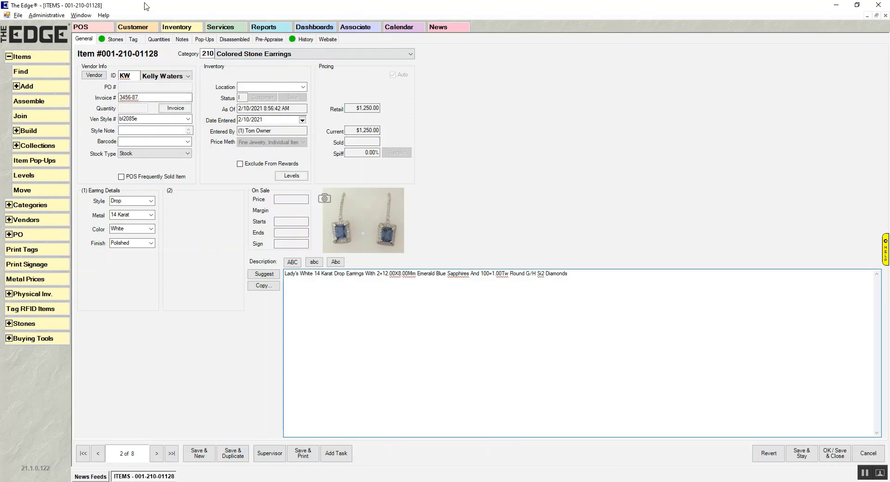
click(114, 39)
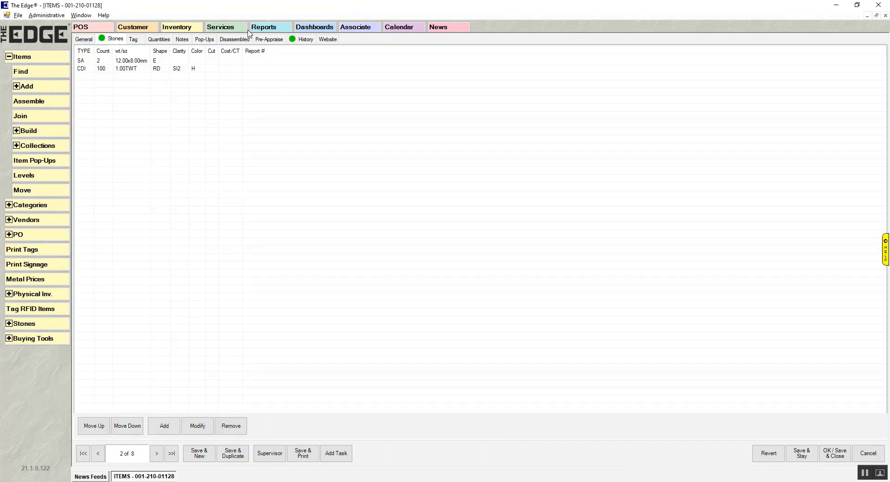
click(269, 39)
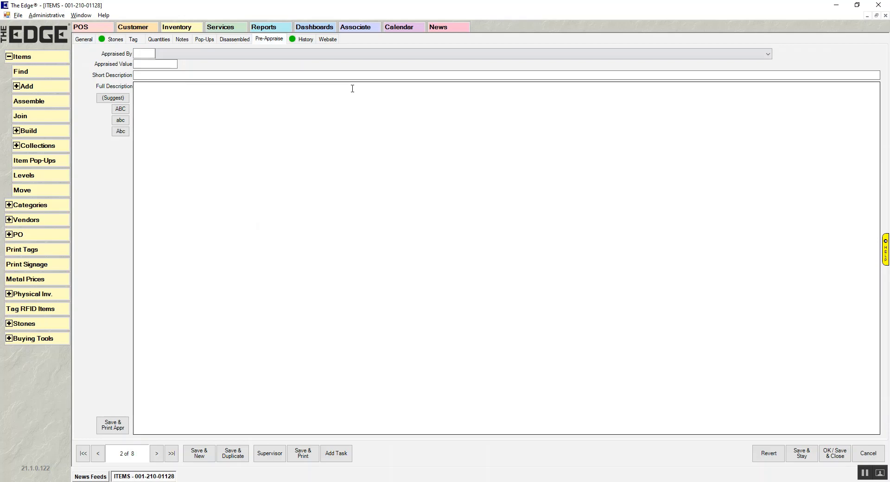
click(327, 39)
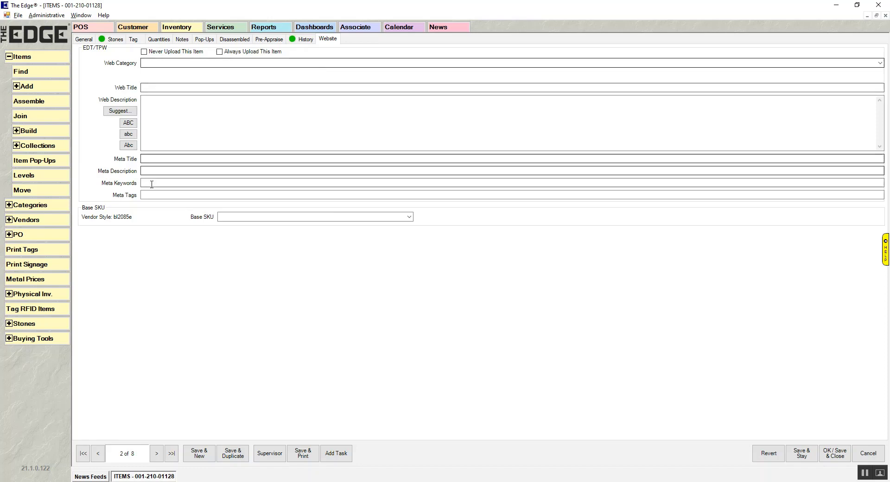
click(82, 40)
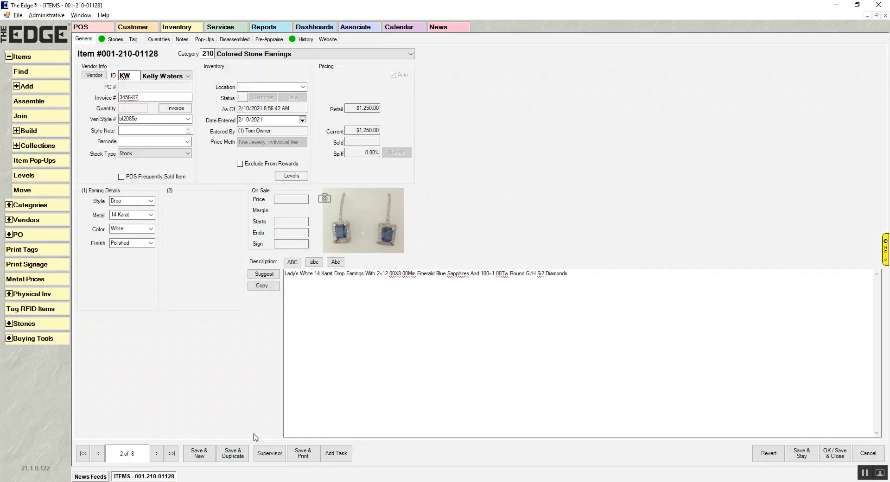
Step: Start Supervisor > Update Style and confirm with the supervisor ID and password
click(269, 455)
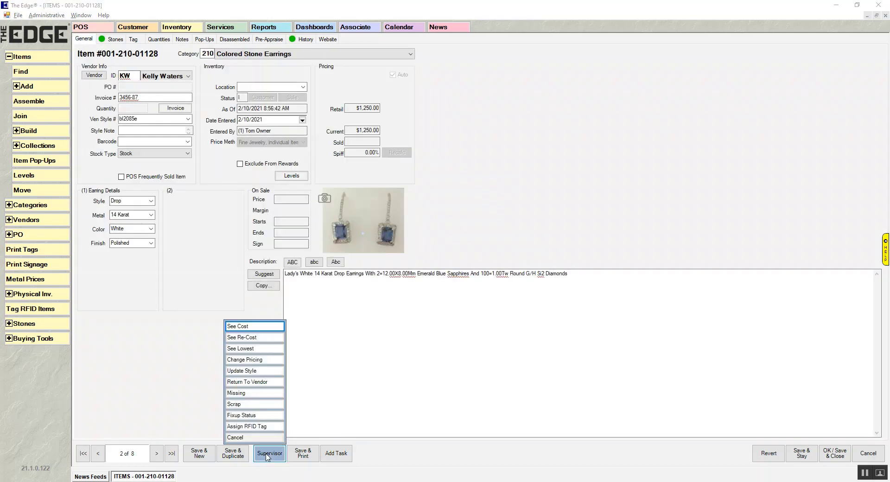
click(258, 371)
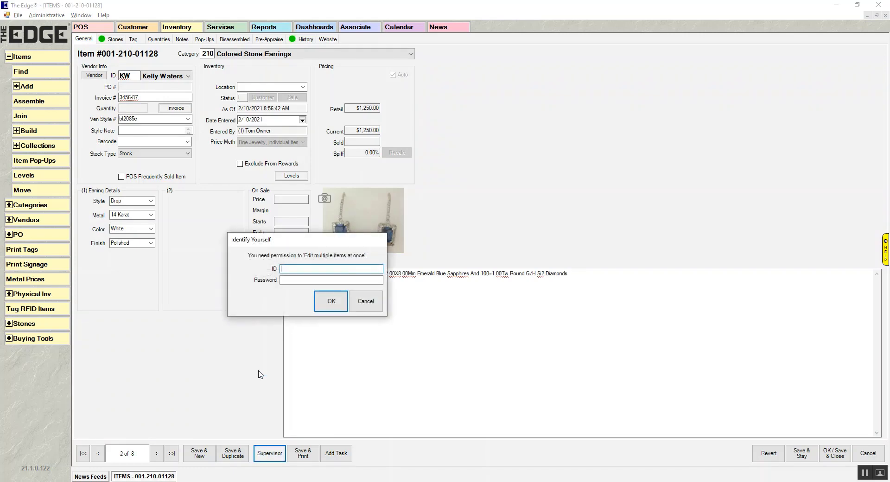
text(1)
key(Tab)
key(Return)
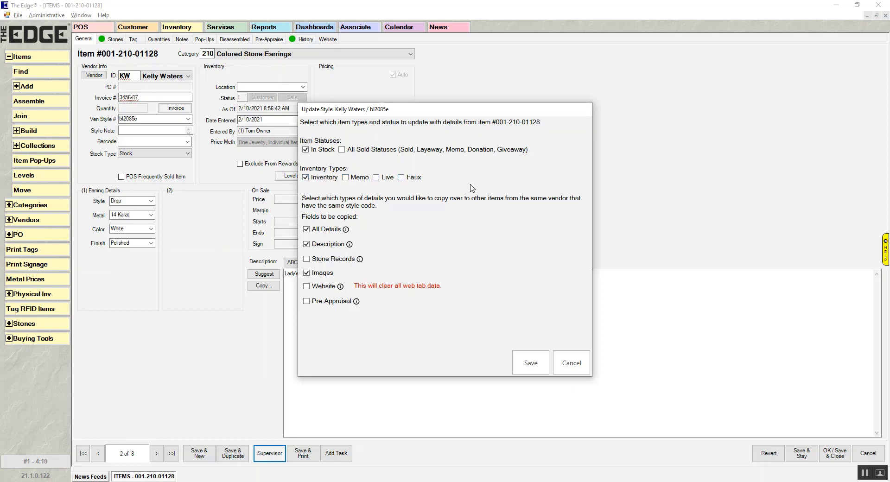
Step: Cancel the style update, select the description text, and review the item's sapphire and diamond stones
click(570, 360)
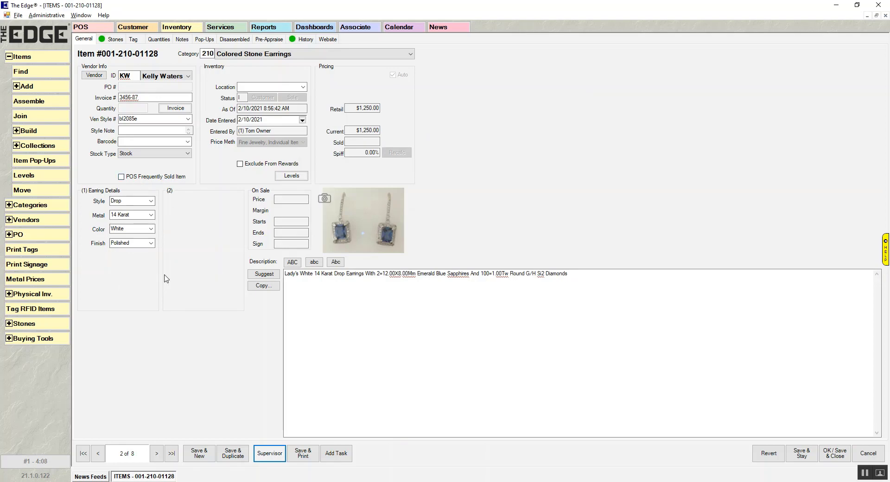
click(624, 281)
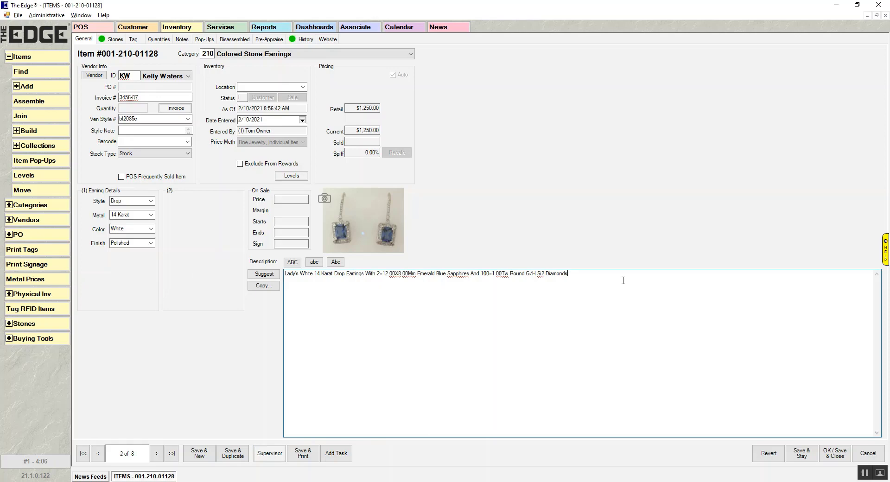
drag(623, 281, 284, 296)
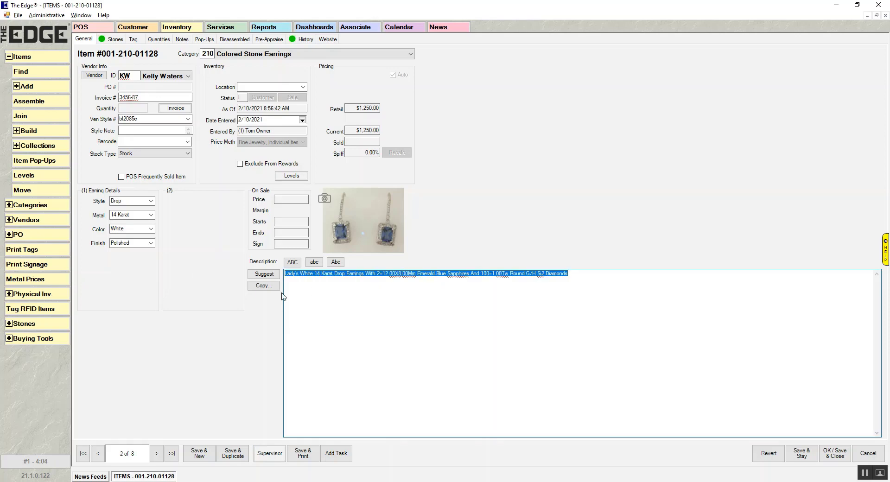
click(116, 41)
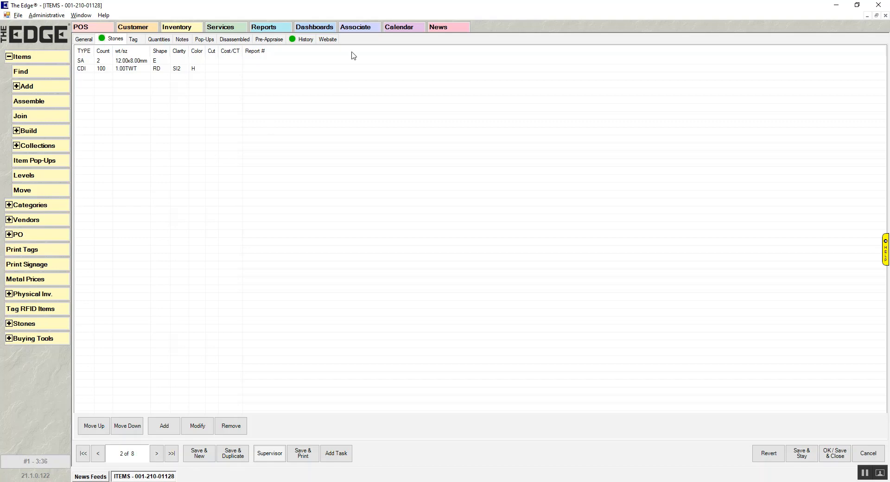
Step: Check the empty Pre-Appraise and Website pages, then go back to General details
click(274, 41)
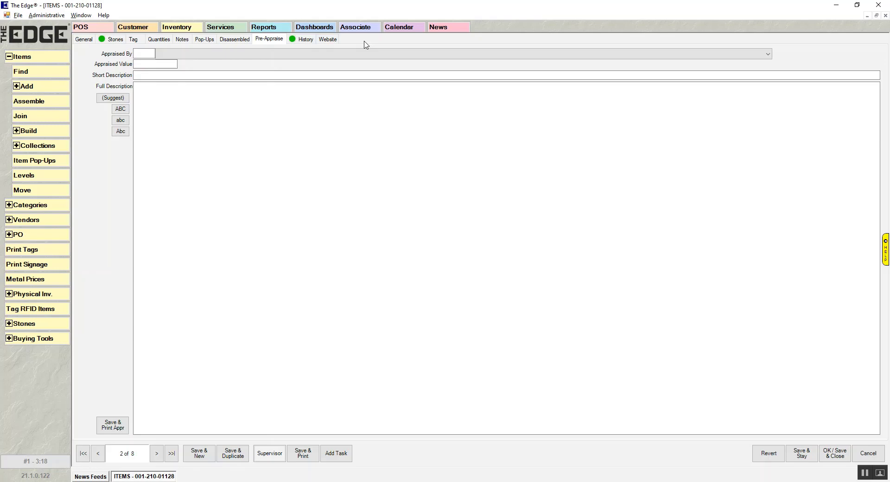
click(330, 39)
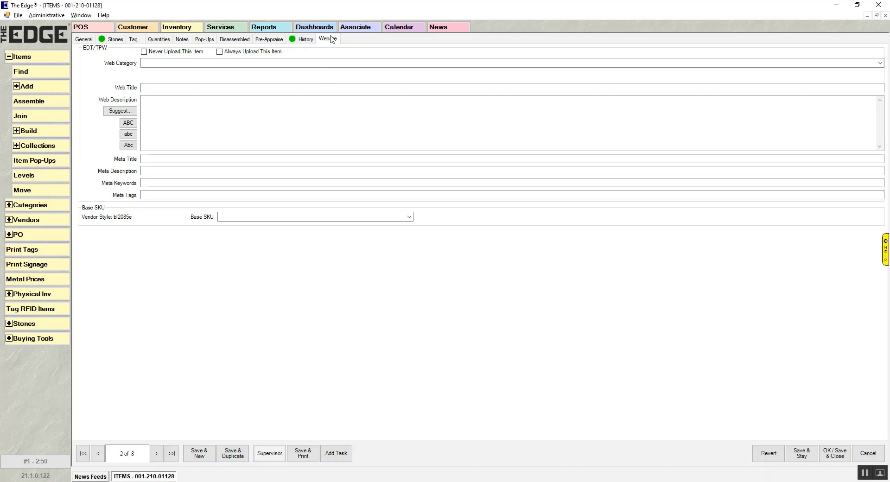
click(91, 41)
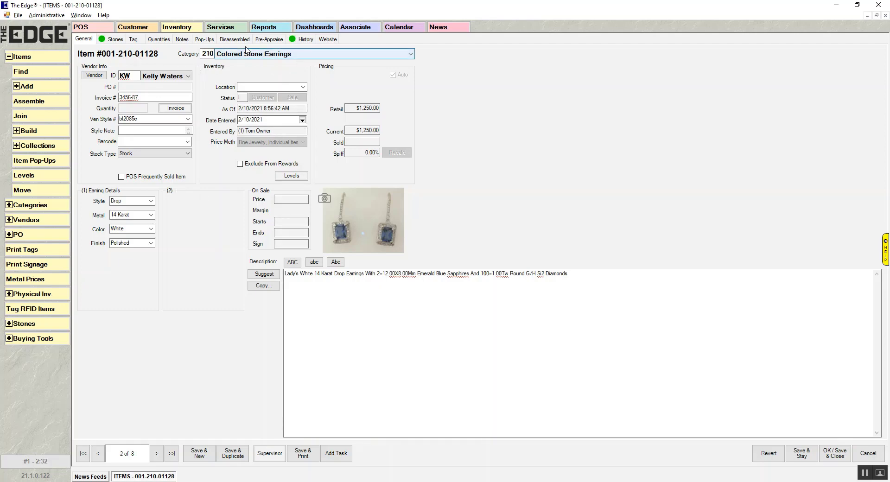
Step: Enter web category 'Color stone earring', web title 'Sapphire Drop Earring' and a starting web description
click(328, 39)
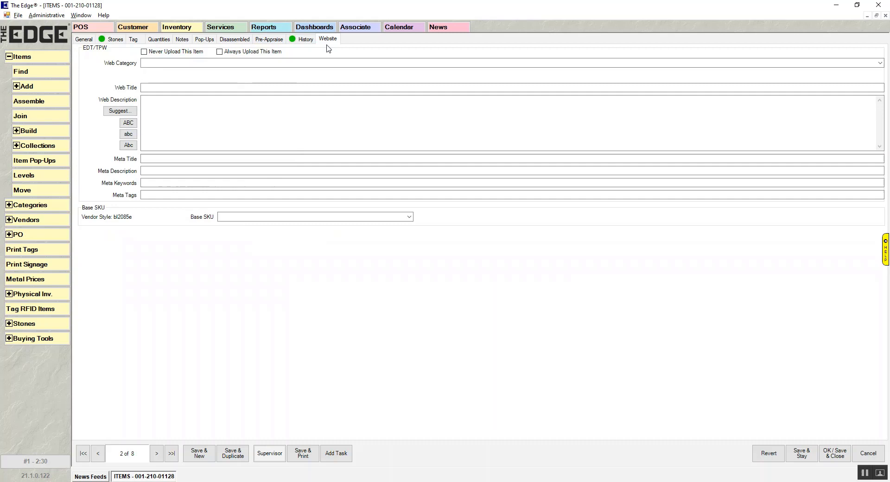
click(318, 63)
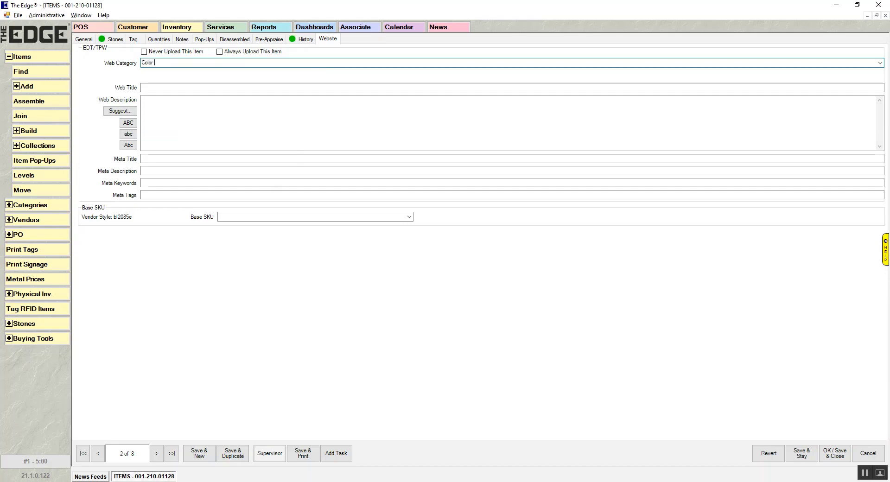
text(Color stone earrings)
click(230, 87)
text(Sapp)
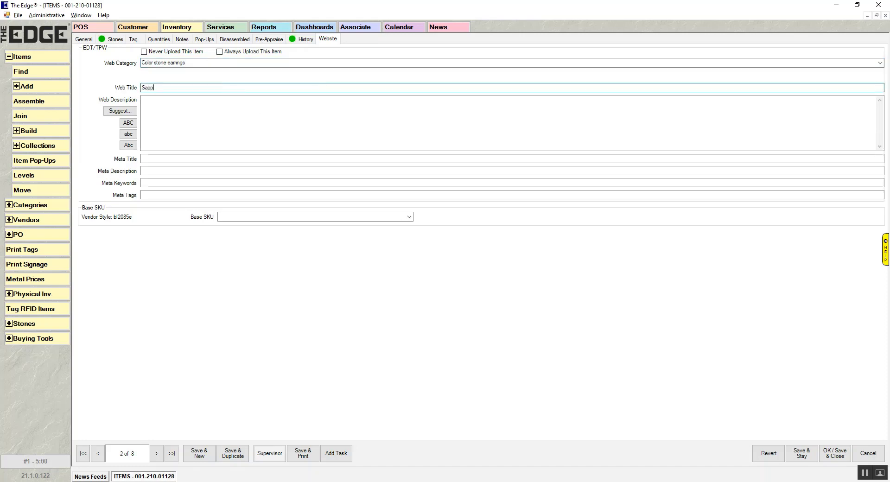
text(hire Drop Earring)
key(Tab)
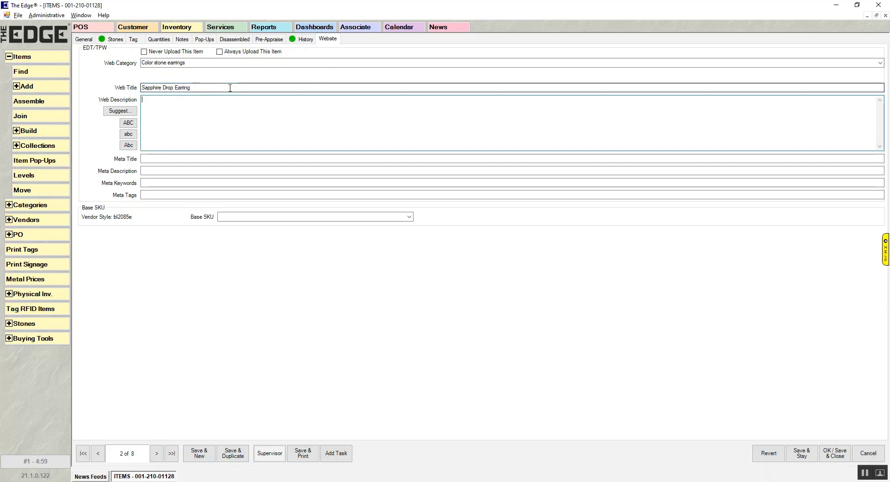
text(This is the d)
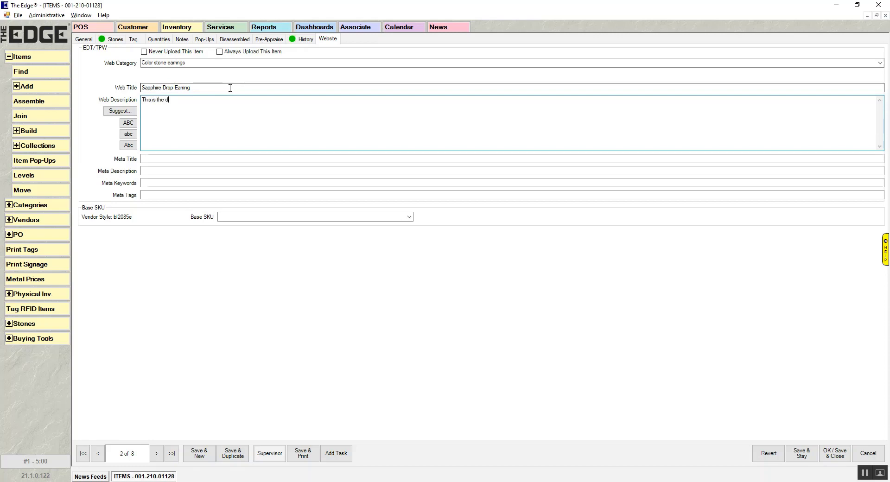
text(ecription)
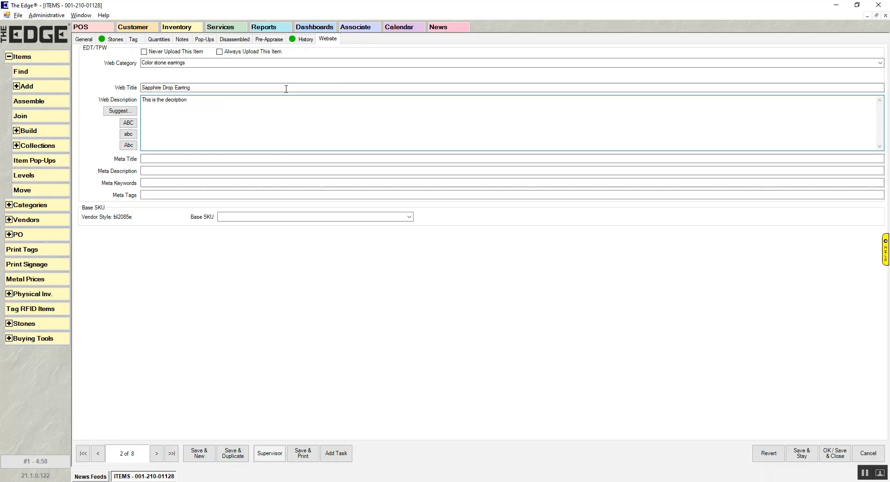
Step: Apply the third suggested appraisal description, then save the item with Save & Stay
click(269, 39)
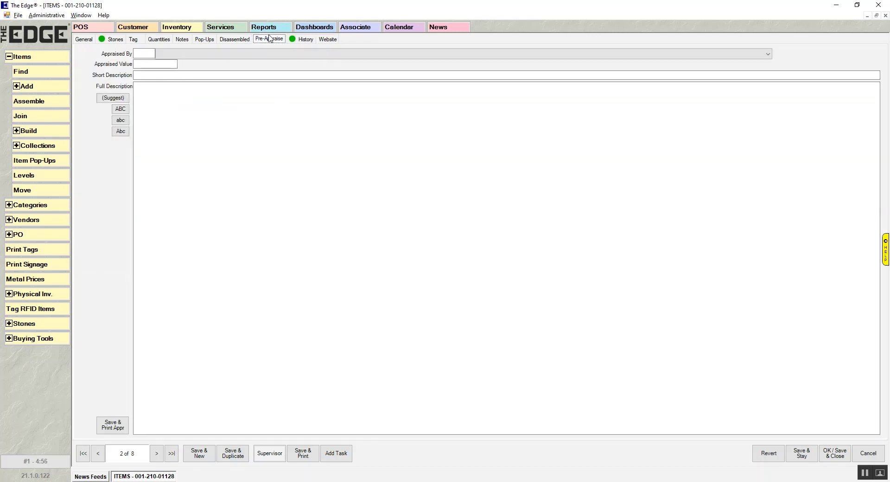
click(107, 98)
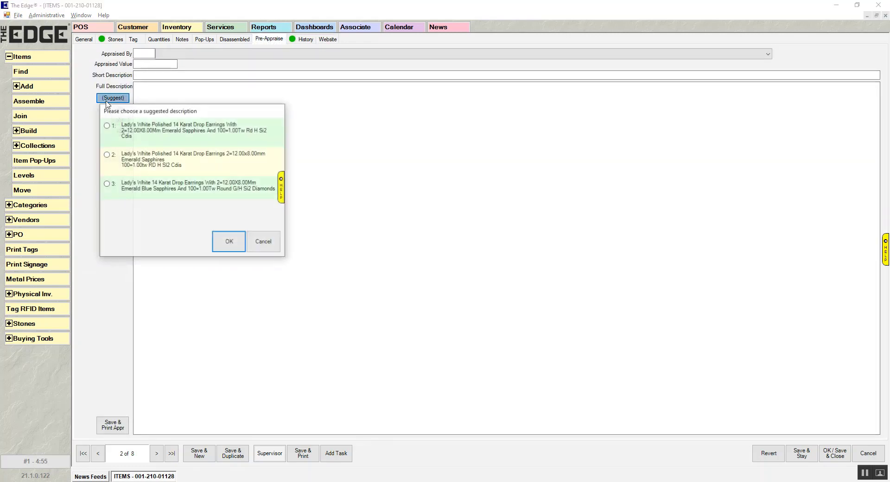
click(106, 183)
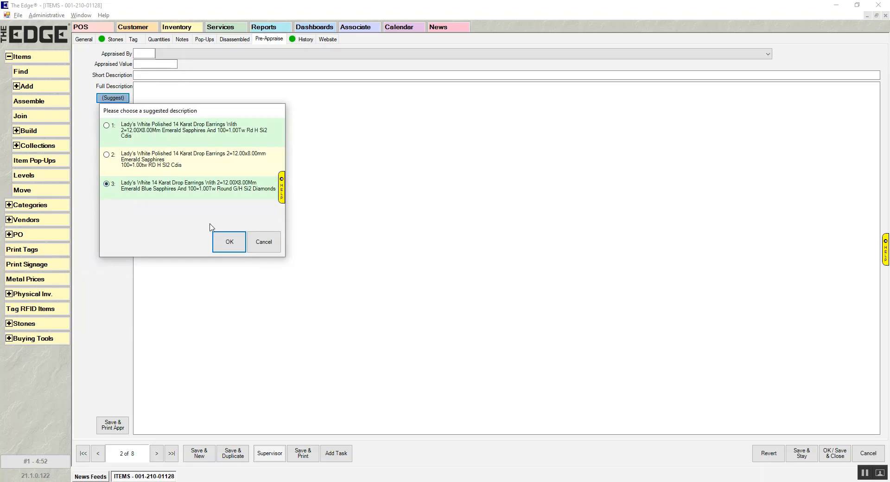
click(225, 244)
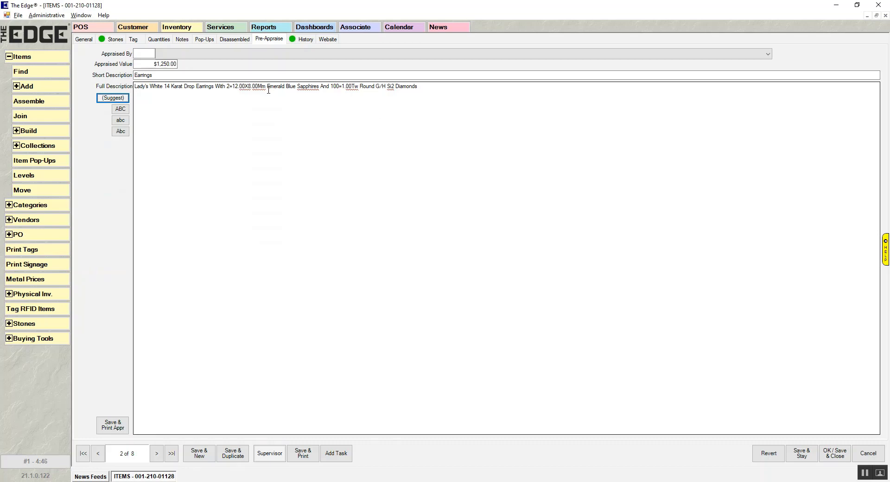
click(86, 39)
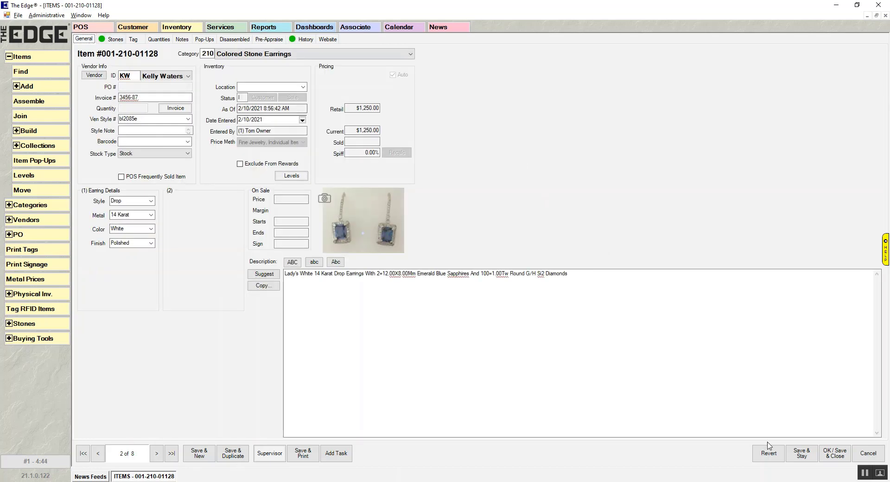
click(793, 453)
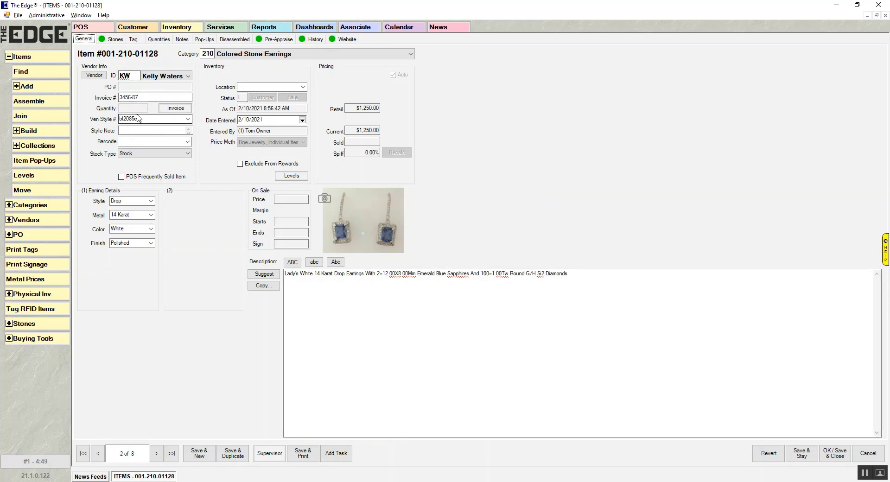
Step: Open Update Style and include All Sold Statuses plus Memo, Live and Faux inventory types
click(269, 457)
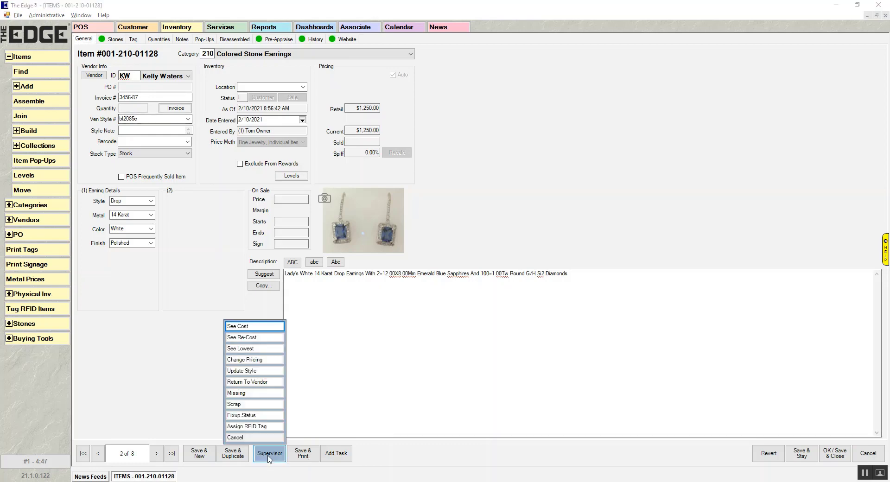
click(255, 372)
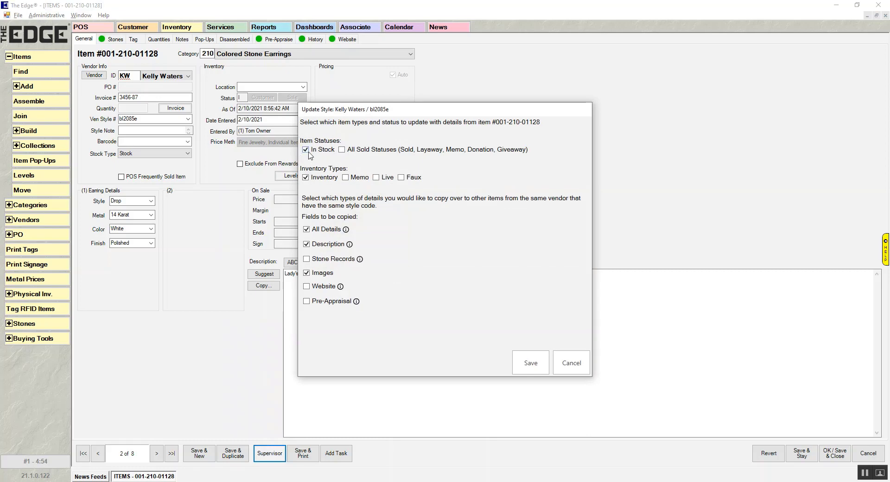
click(346, 151)
click(359, 179)
click(379, 180)
click(414, 179)
mouse_move(329, 234)
mouse_move(319, 248)
mouse_move(311, 262)
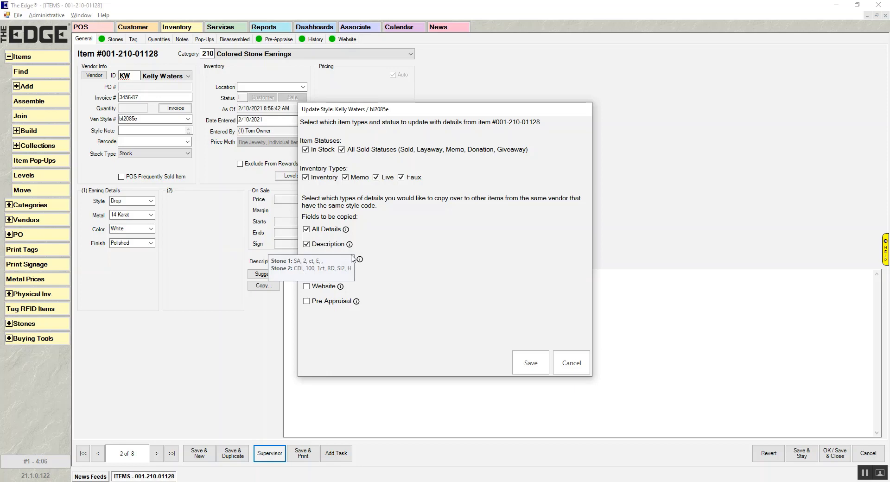
click(306, 273)
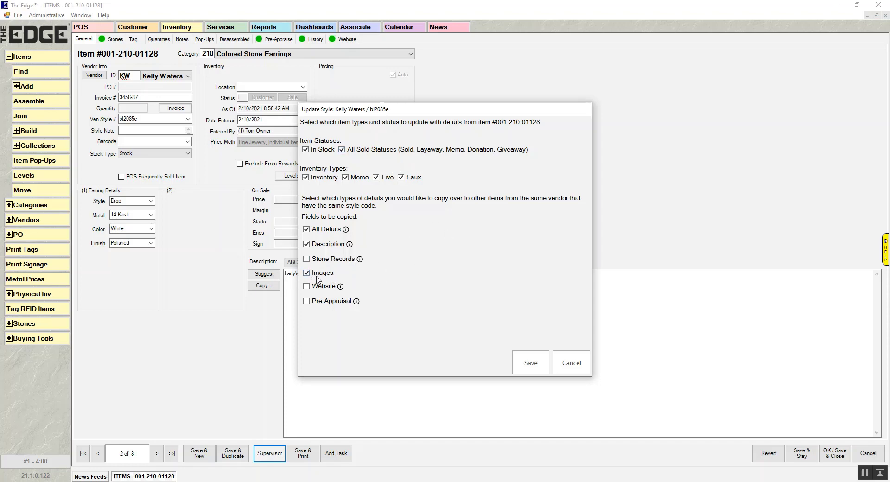
Step: Copy only Website and Pre-Appraisal data, unchecking All Details, Description and Images, and save
click(315, 230)
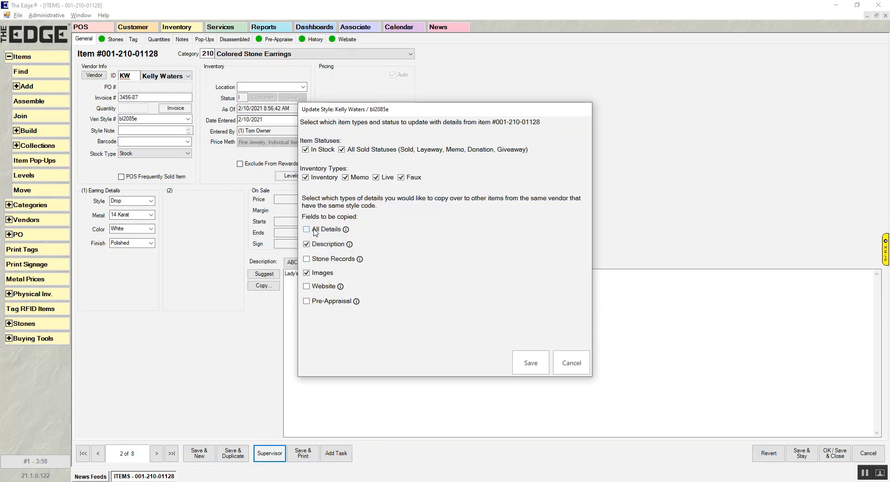
click(331, 248)
click(329, 273)
click(329, 288)
click(336, 304)
click(538, 369)
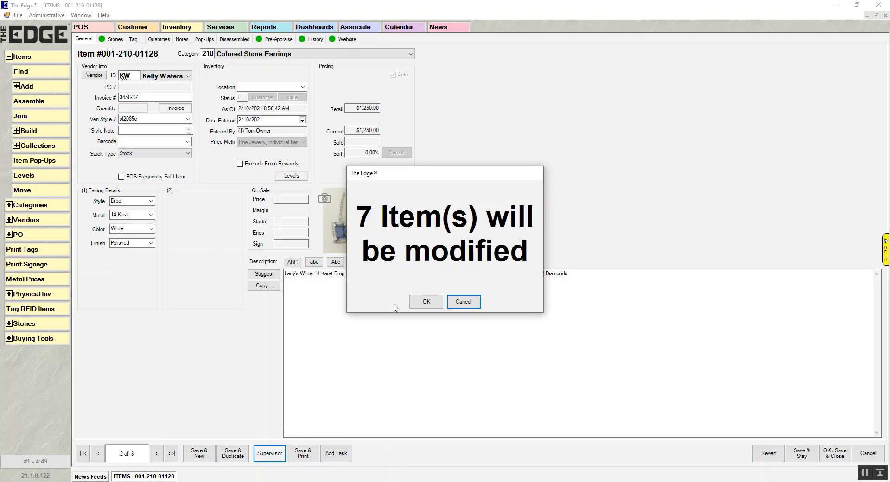
click(427, 301)
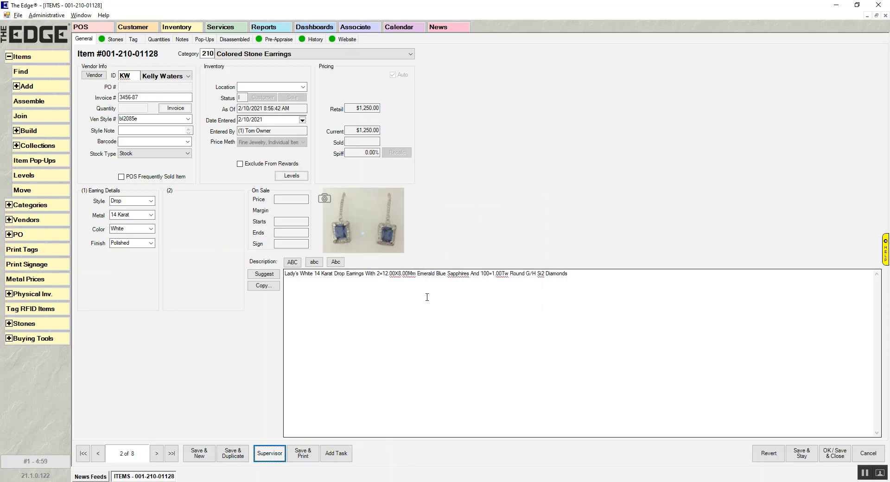
click(835, 453)
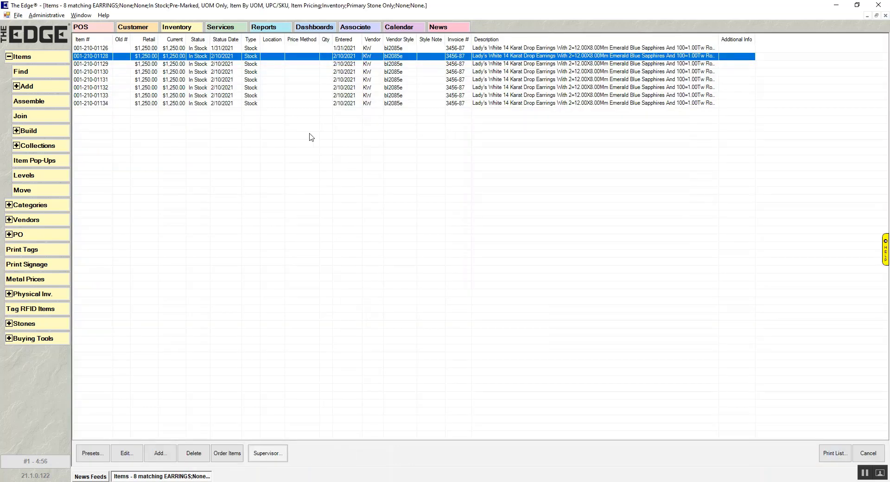
double_click(198, 105)
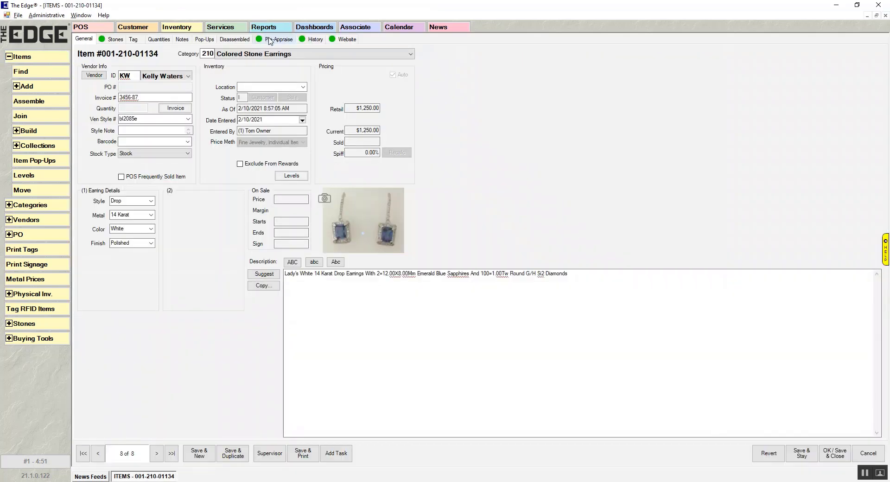
click(270, 40)
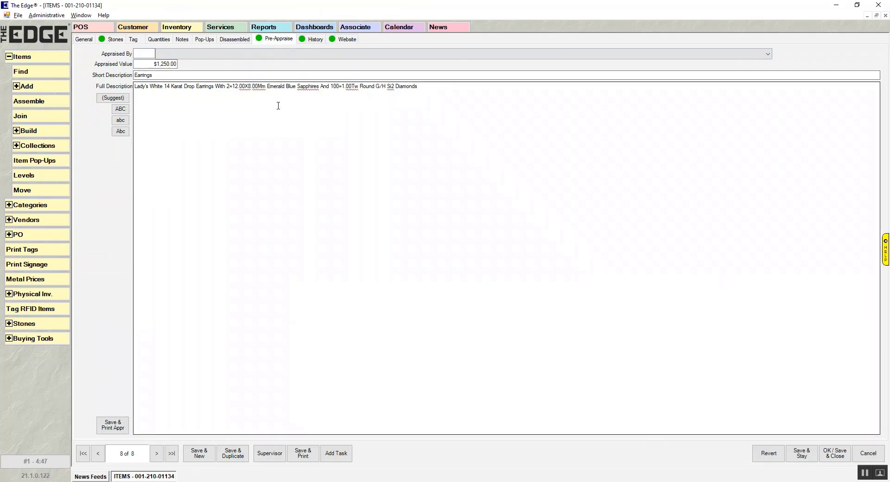
click(347, 40)
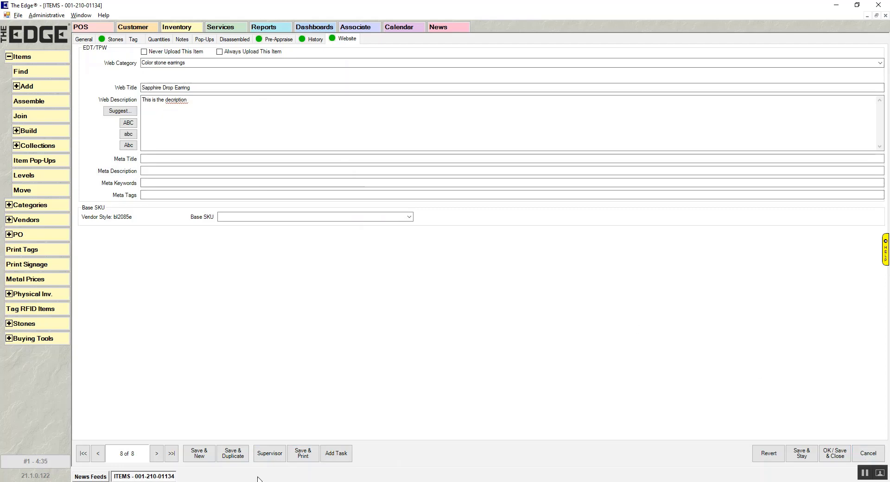
click(267, 458)
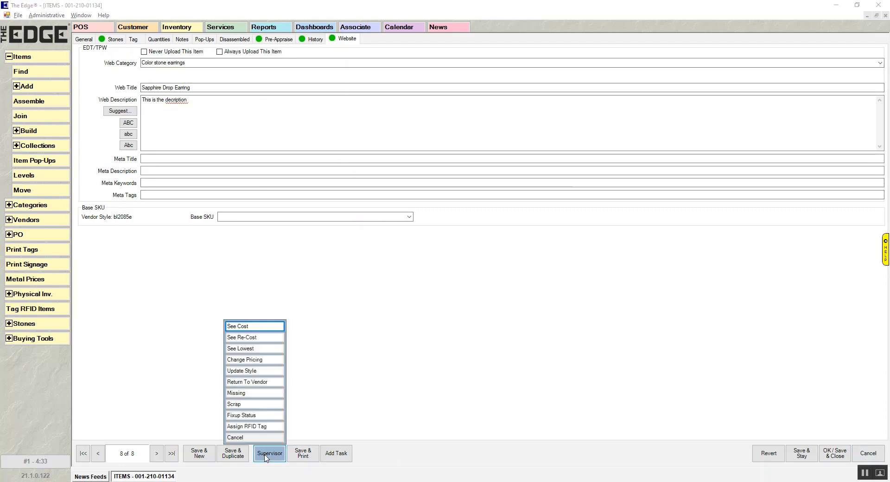
click(254, 372)
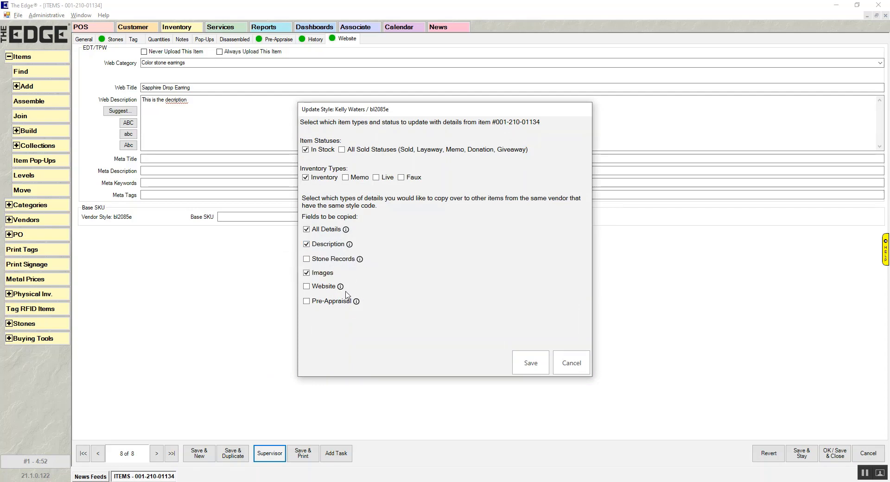
mouse_move(332, 307)
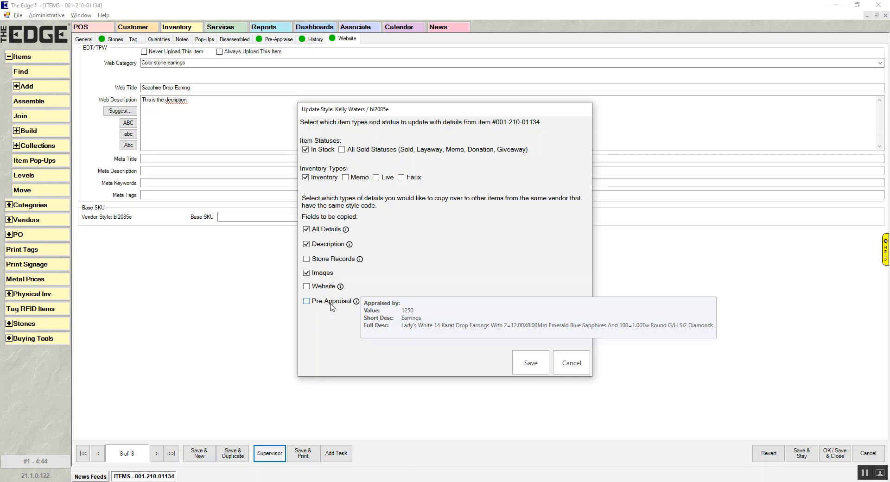
click(567, 361)
click(869, 453)
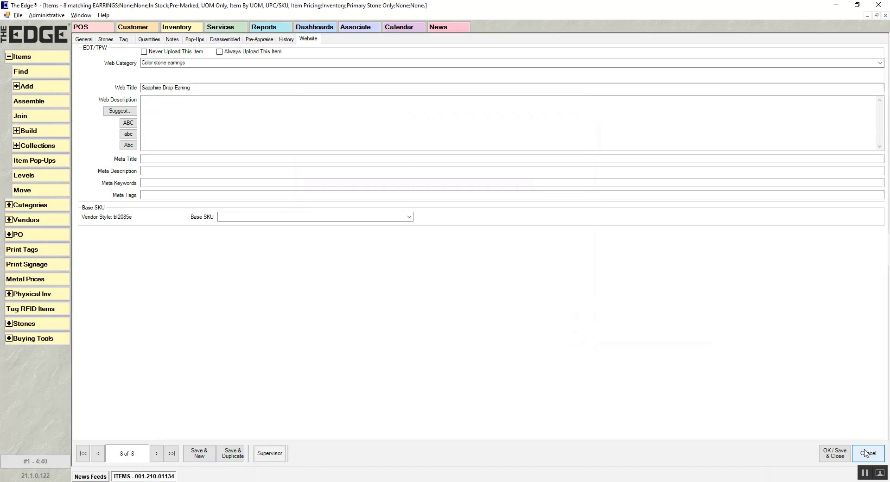
click(21, 72)
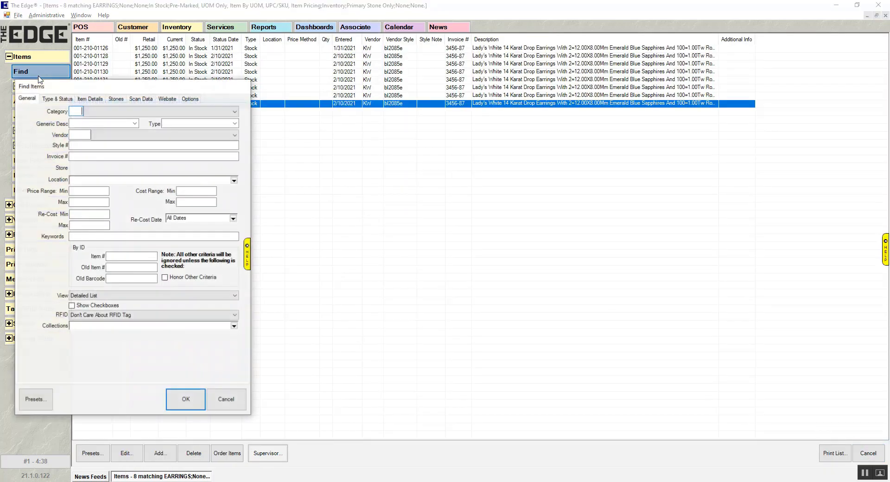
key(Escape)
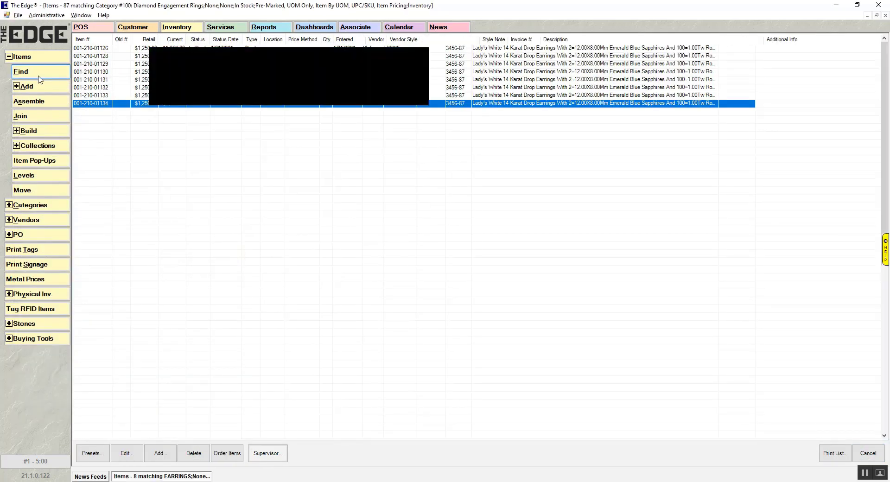
double_click(187, 199)
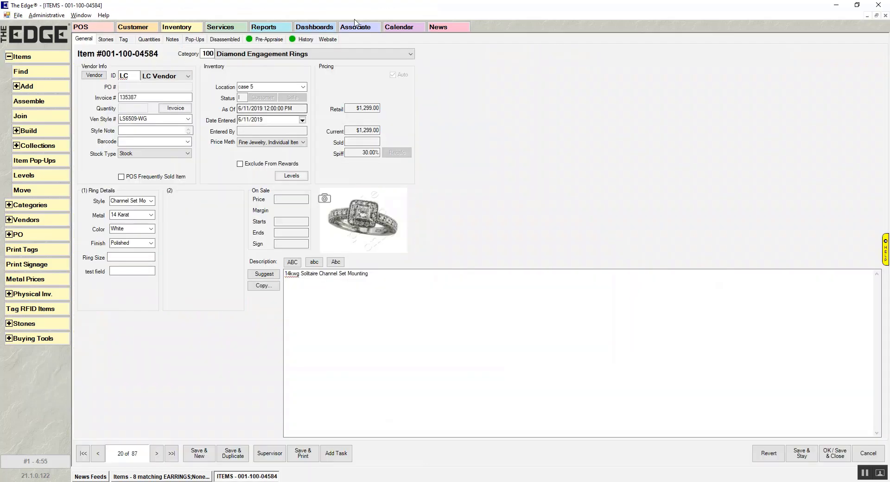
click(334, 41)
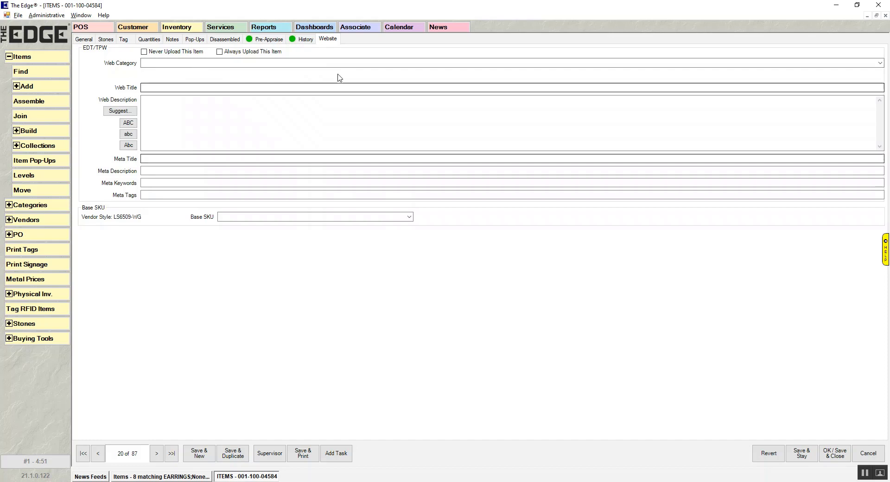
Step: Open Supervisor > Update Style for vendor style LS6509-WG and review the Stone Records and Website clearing warnings
click(271, 457)
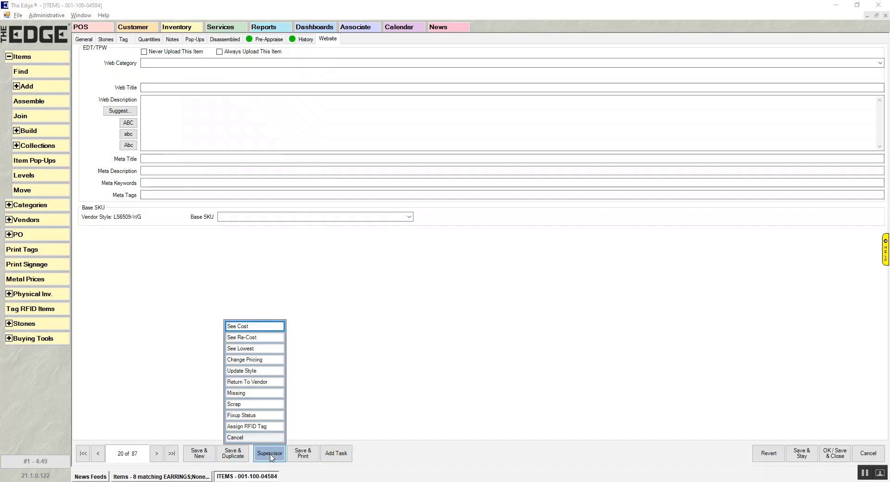
click(266, 371)
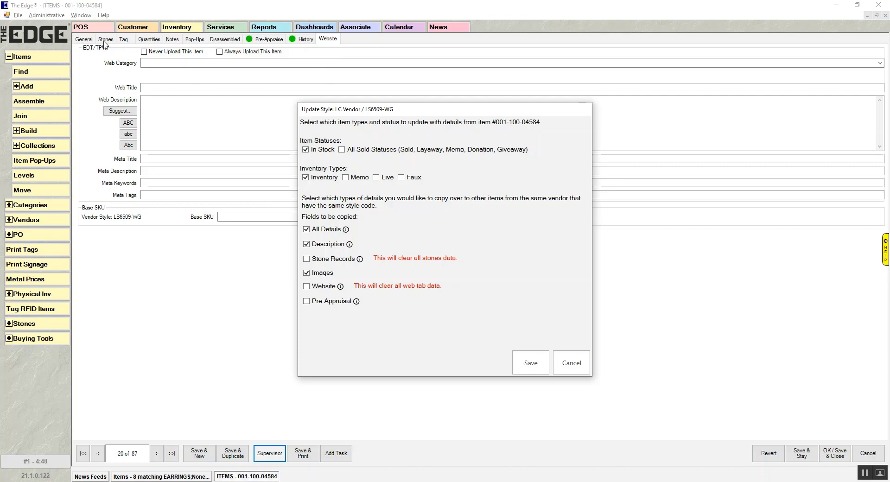
mouse_move(308, 263)
mouse_move(310, 291)
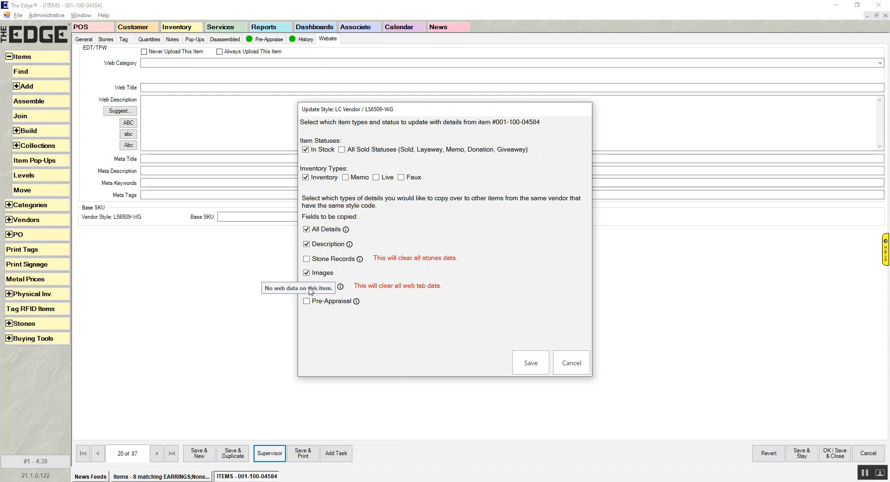